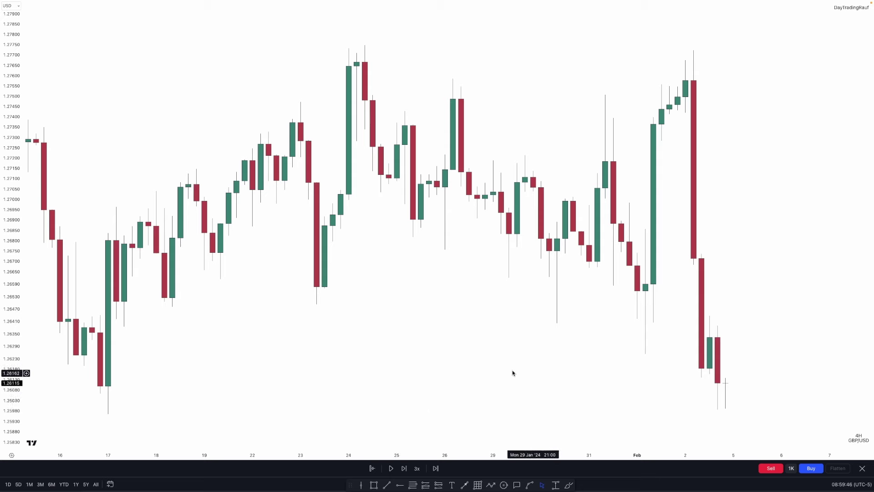
Draw a horizontal line from the 17 Jan low and mark a level beside the latest candles
{"action": "left_click", "coordinate": [387, 485]}
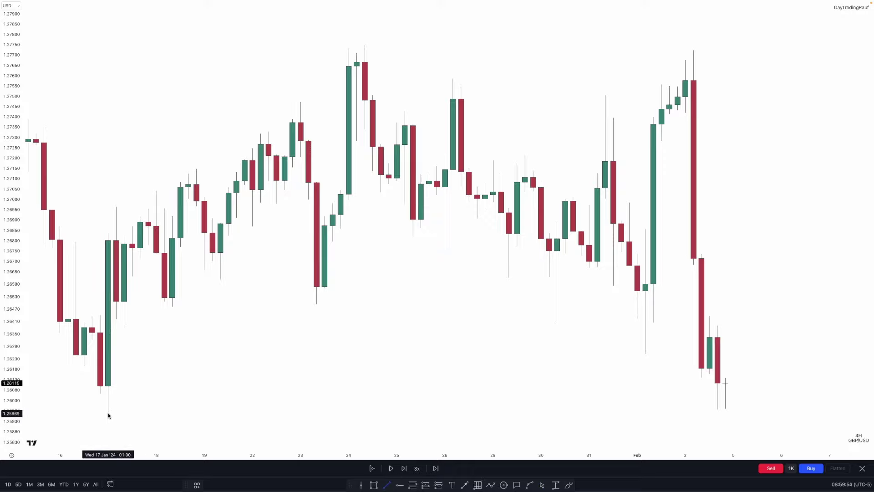
{"action": "left_click_drag", "start_coordinate": [108, 416], "coordinate": [742, 413]}
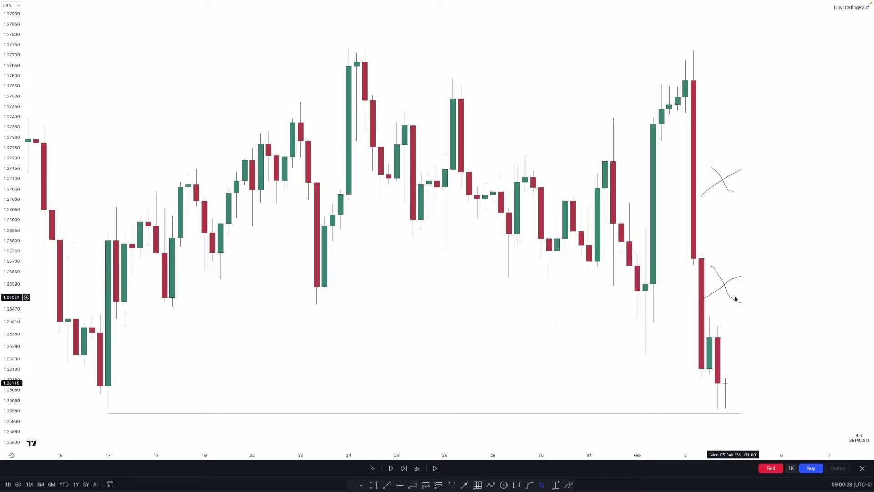
{"action": "left_click", "coordinate": [720, 367]}
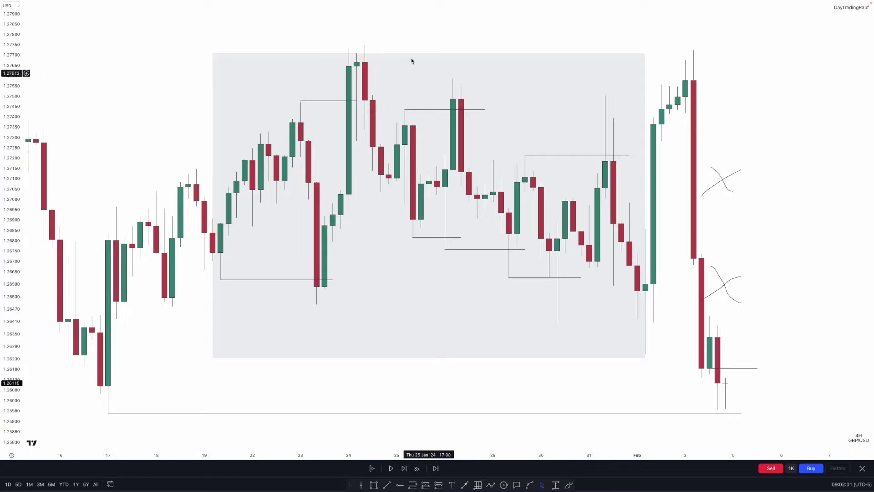
Add a Fibonacci retracement over the grey 4H range box on GBP/USD
{"action": "key", "text": "ctrl+z"}
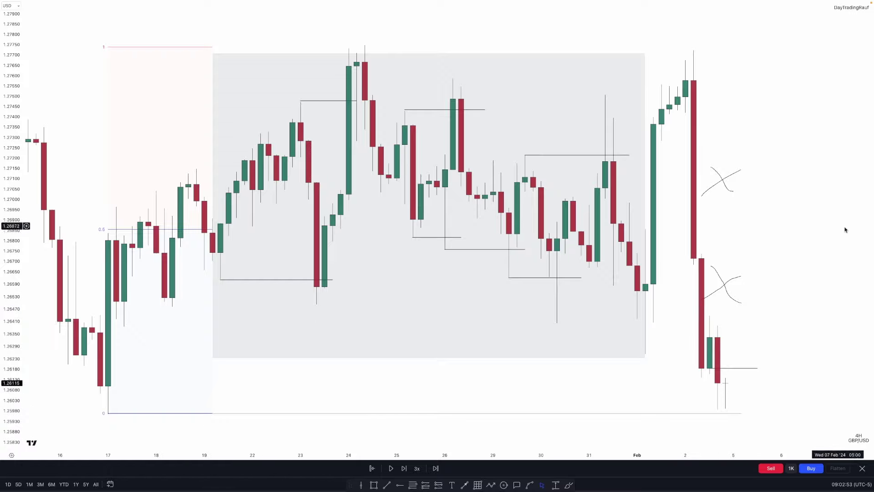
{"action": "left_click", "coordinate": [645, 275]}
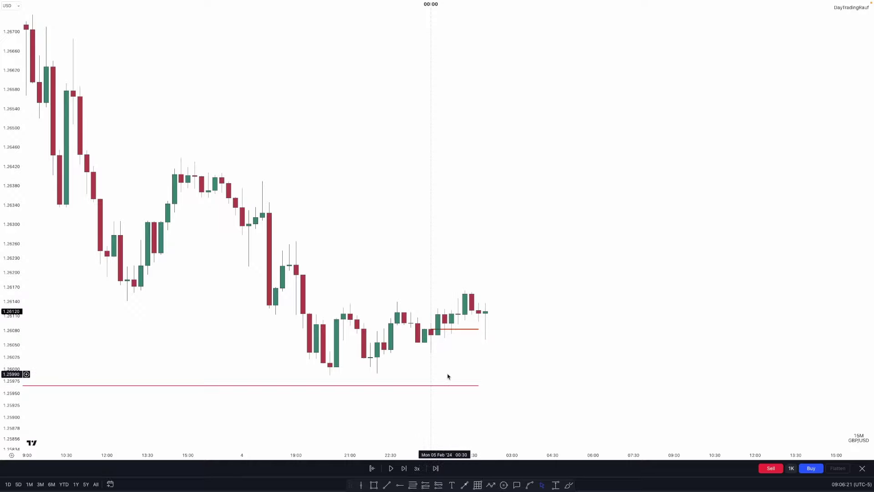
Draw a grey rectangle zone over the 4 Feb 18:00 drop near 1.2630
{"action": "key", "text": "alt+shift+r"}
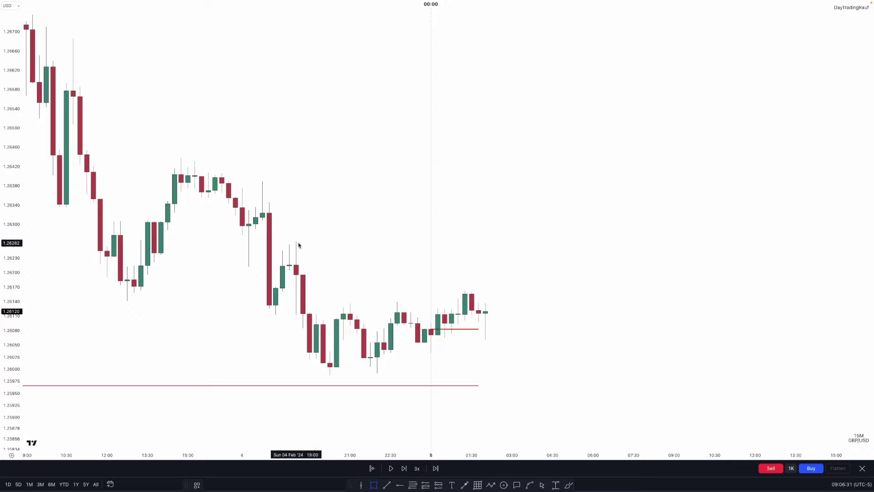
{"action": "left_click_drag", "start_coordinate": [272, 221], "coordinate": [519, 243]}
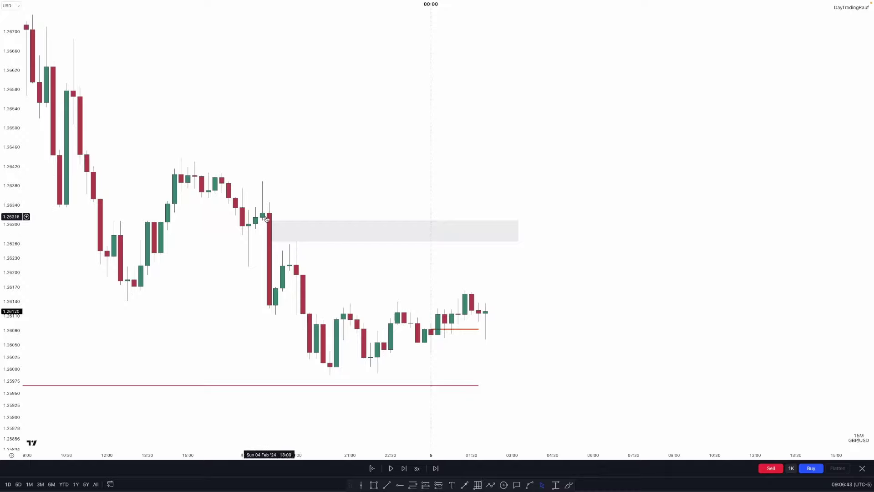
{"action": "left_click", "coordinate": [275, 233]}
{"action": "mouse_move", "coordinate": [268, 235]}
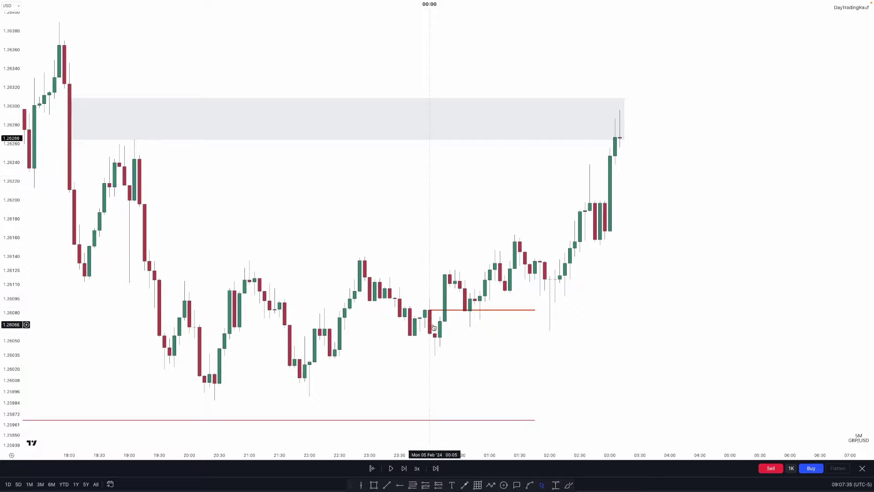
Draw a rectangle over the 4 Feb 21:45–22:30 lows on the 1-minute chart
{"action": "key", "text": "alt+shift+r"}
{"action": "mouse_move", "coordinate": [445, 307]}
{"action": "left_mouse_down"}
{"action": "mouse_move", "coordinate": [562, 276]}
{"action": "mouse_move", "coordinate": [615, 216]}
{"action": "mouse_move", "coordinate": [623, 110]}
{"action": "left_mouse_up"}
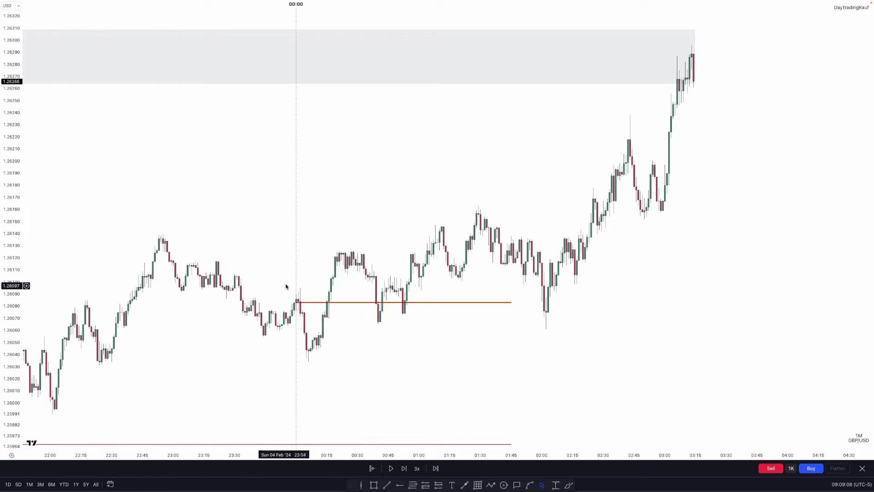
{"action": "scroll", "coordinate": [230, 326], "scroll_direction": "down", "scroll_amount": 1}
Box the late-evening low range in green and project Fib levels −1 to −4 below the spike high
{"action": "key", "text": "alt+shift+r"}
{"action": "mouse_move", "coordinate": [48, 322]}
{"action": "left_mouse_down"}
{"action": "mouse_move", "coordinate": [105, 417]}
{"action": "mouse_move", "coordinate": [132, 416]}
{"action": "left_mouse_up"}
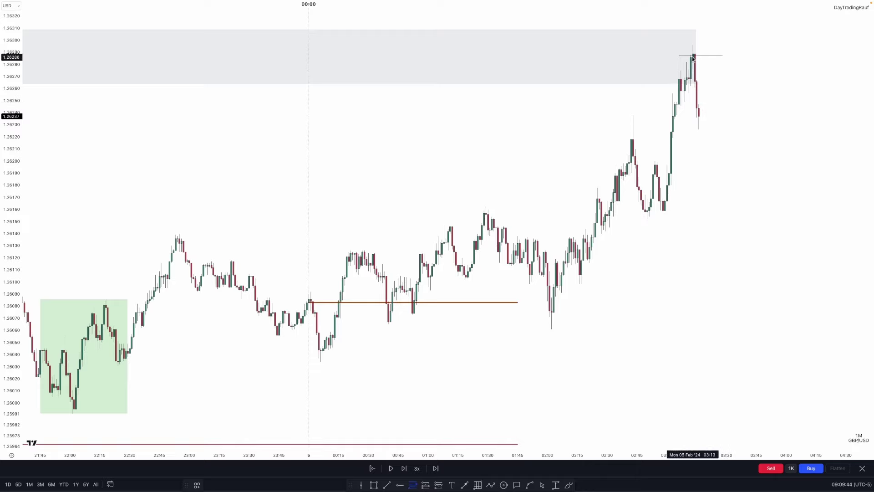
{"action": "left_click", "coordinate": [692, 45]}
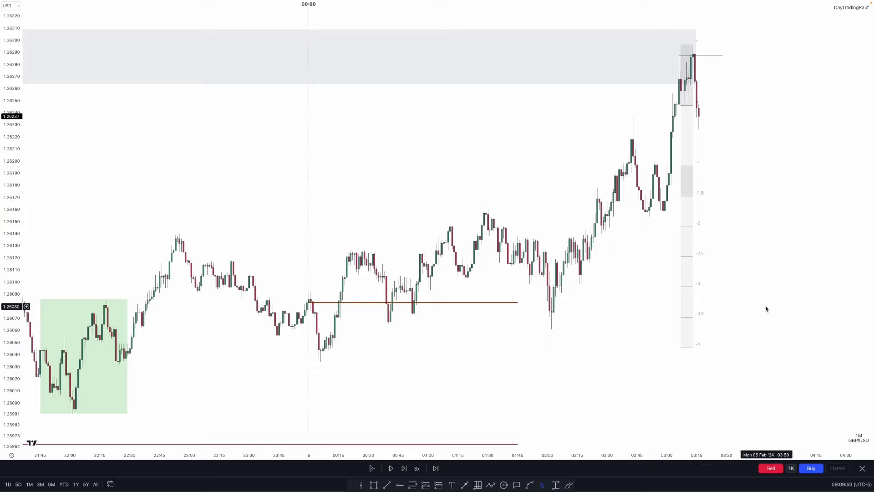
{"action": "key", "text": "alt+f"}
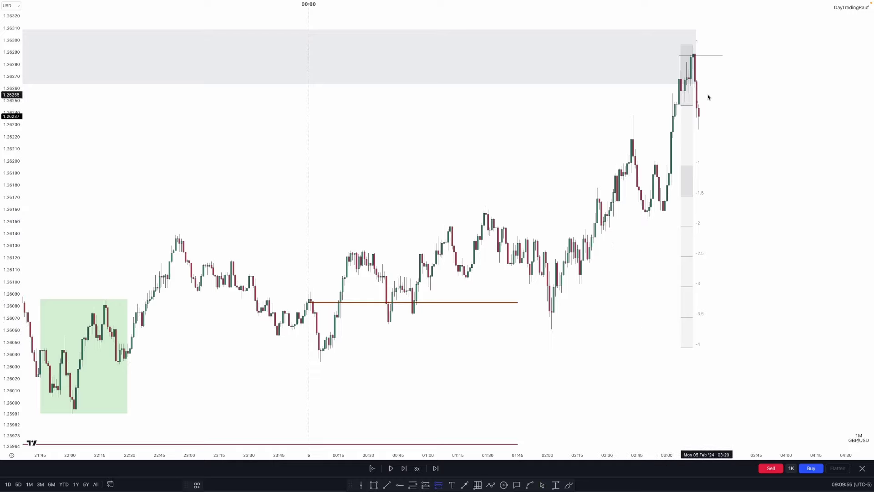
Place a GBP/USD short at the spike's rejection with a tighter stop and much lower target
{"action": "left_click", "coordinate": [705, 106]}
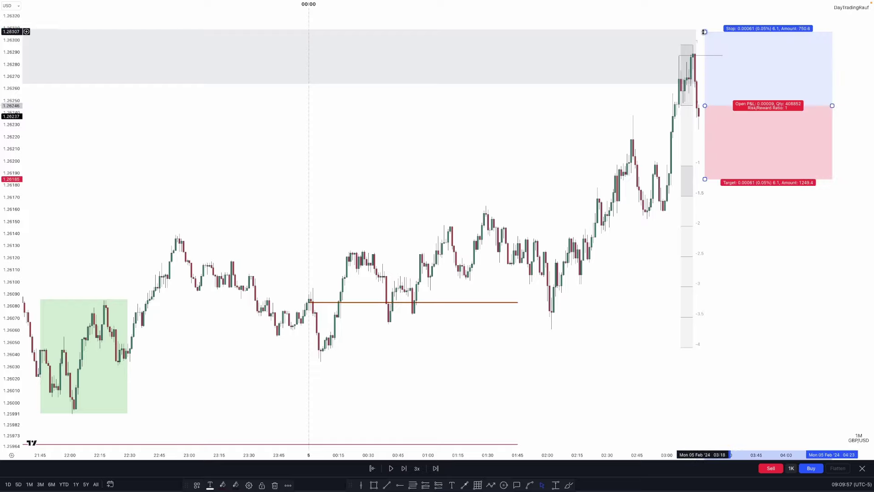
{"action": "left_click_drag", "start_coordinate": [704, 31], "coordinate": [705, 42]}
{"action": "left_click_drag", "start_coordinate": [704, 181], "coordinate": [687, 347]}
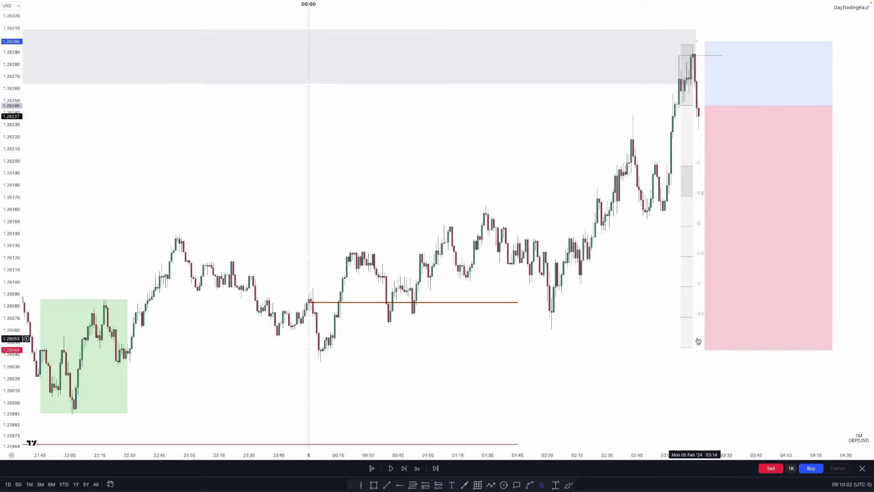
Play the bar replay until price drops past the short's target, then pause
{"action": "left_click", "coordinate": [390, 468]}
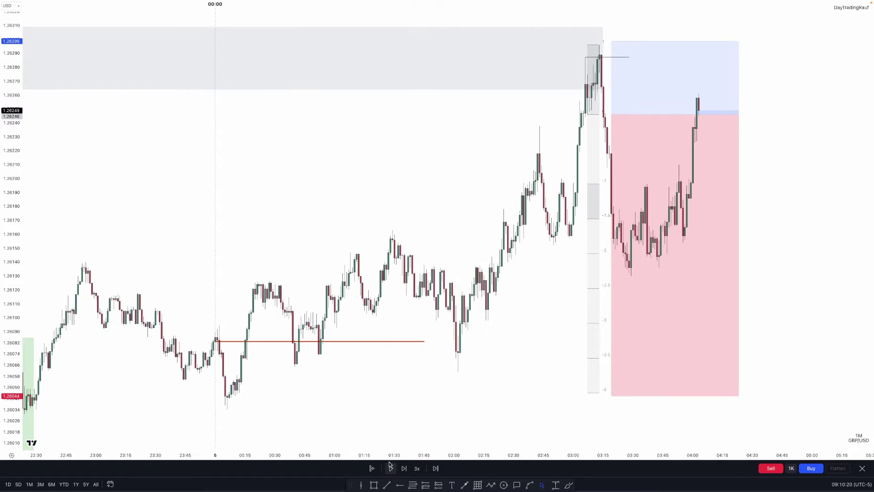
{"action": "left_click", "coordinate": [390, 468]}
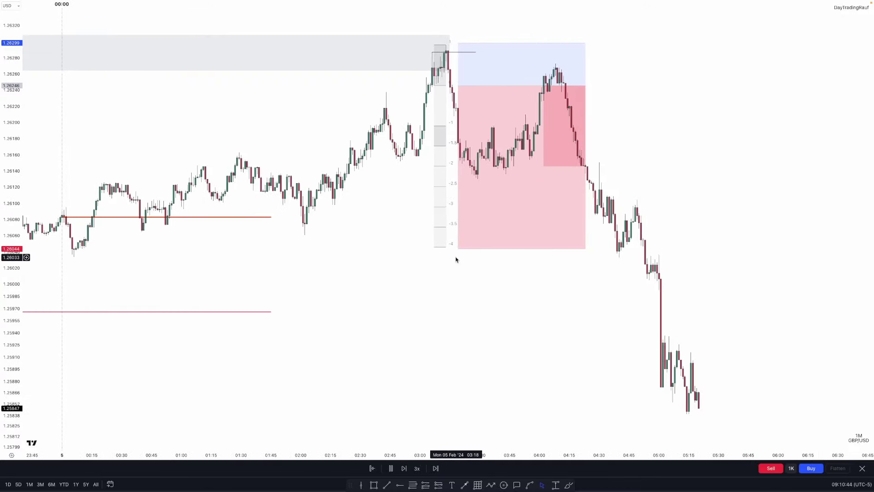
{"action": "scroll", "coordinate": [335, 244], "scroll_direction": "left", "scroll_amount": 3}
{"action": "key", "text": "shift+Down"}
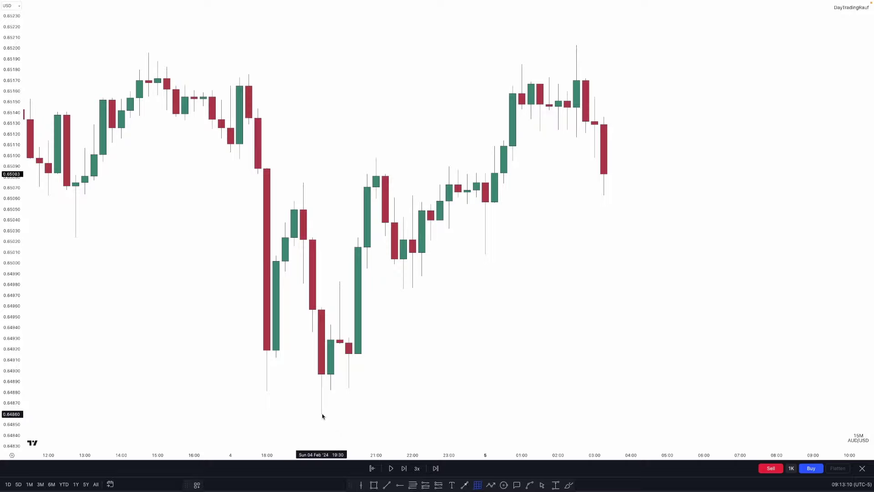
Draw a Fibonacci retracement over the AUD/USD 4 Feb drop and extend its top level as a dashed line
{"action": "left_click_drag", "start_coordinate": [321, 415], "coordinate": [148, 51]}
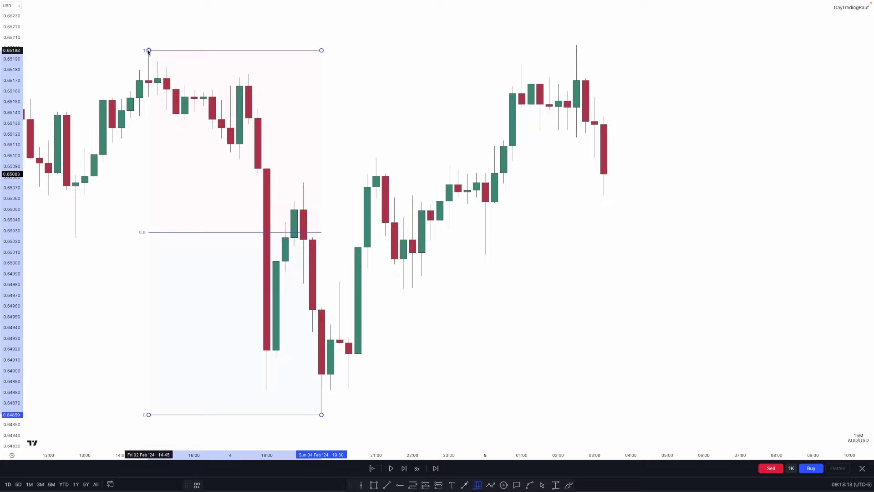
{"action": "left_click", "coordinate": [339, 213]}
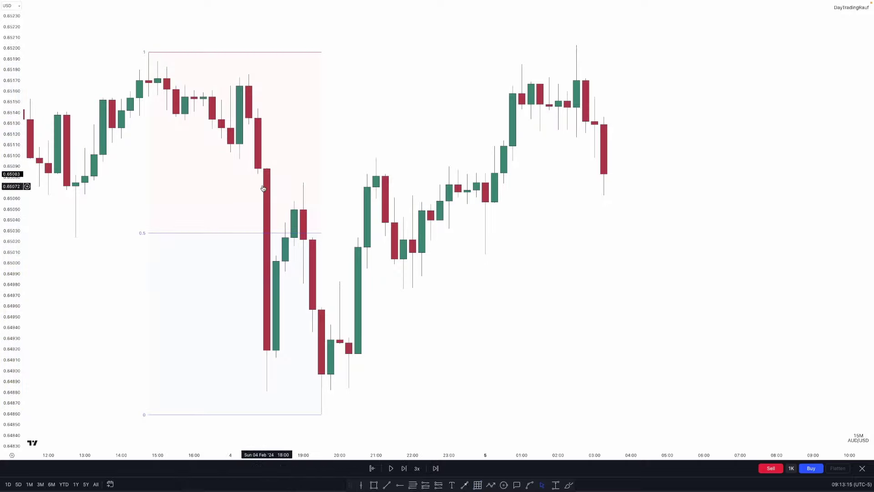
{"action": "key", "text": "alt+t"}
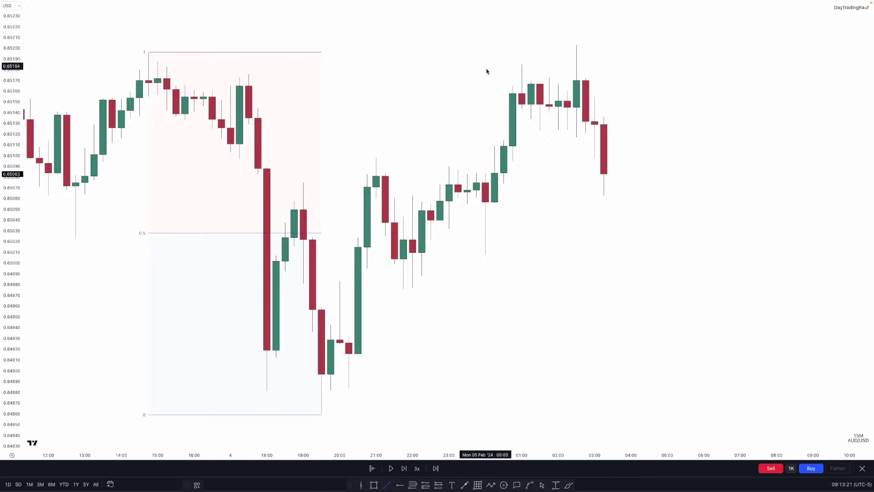
{"action": "left_click_drag", "start_coordinate": [211, 52], "coordinate": [586, 52]}
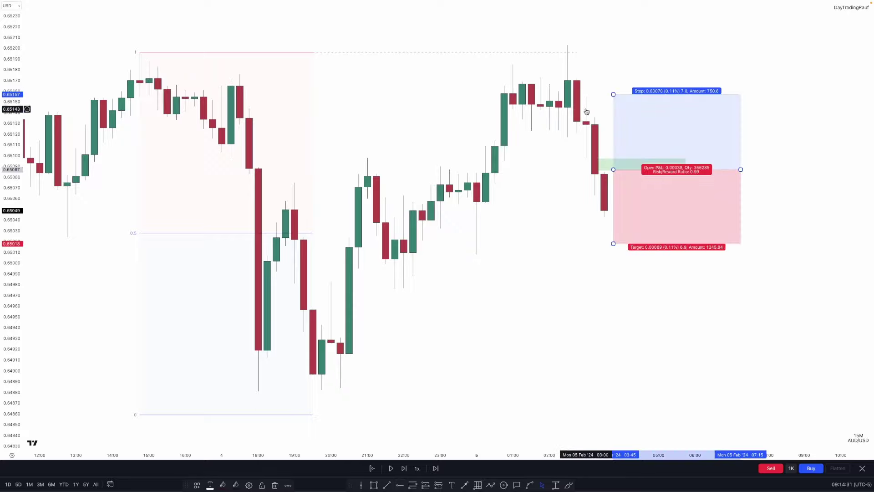
Extend the AUD/USD short's target to about 0.6485 for 3.4 risk/reward, then advance the replay one candle
{"action": "left_click_drag", "start_coordinate": [613, 244], "coordinate": [605, 426]}
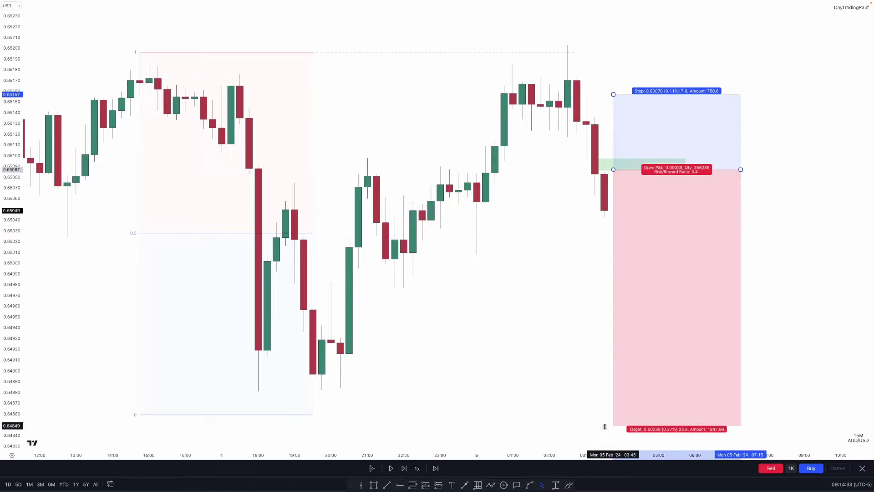
{"action": "left_click", "coordinate": [499, 378]}
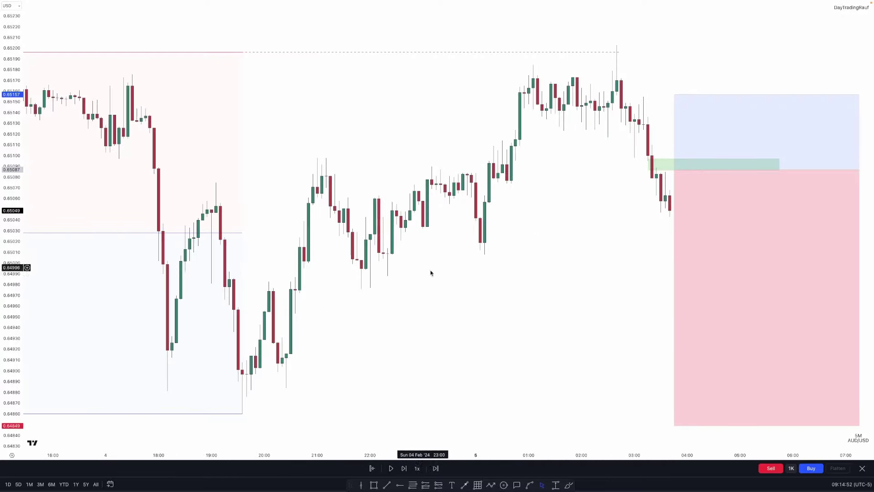
{"action": "left_click", "coordinate": [690, 191]}
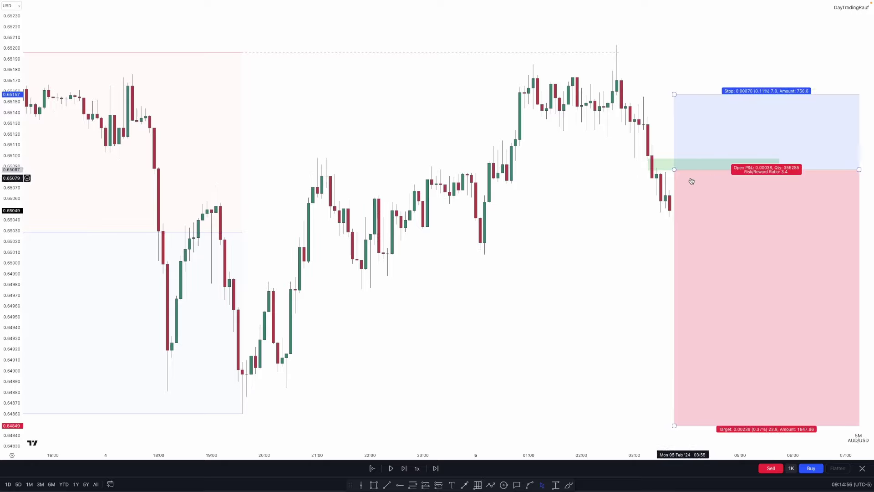
{"action": "left_click", "coordinate": [439, 427]}
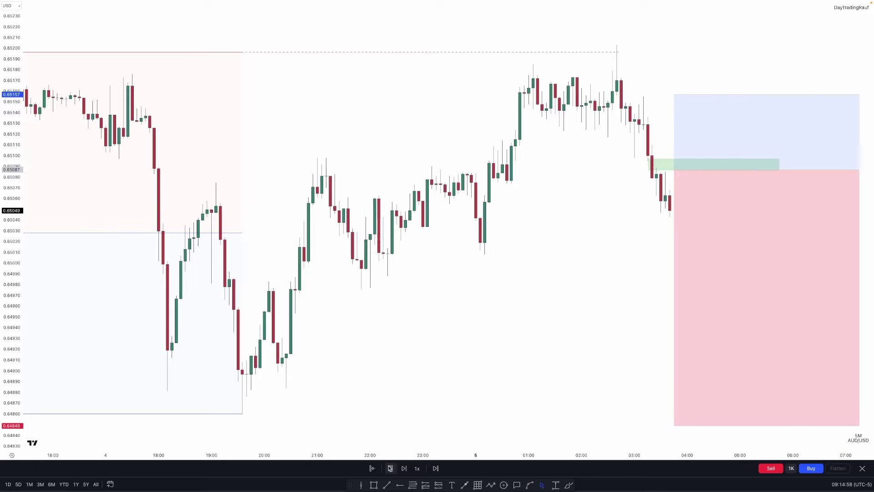
{"action": "left_click", "coordinate": [390, 468]}
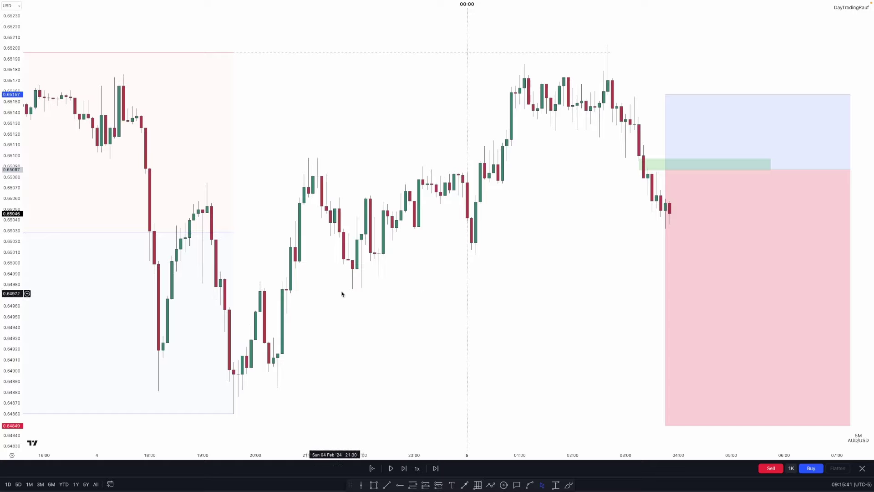
Run the replay until AUD/USD falls to about 0.6484, hitting the 0.6485 target, then pause
{"action": "key", "text": "shift+Down"}
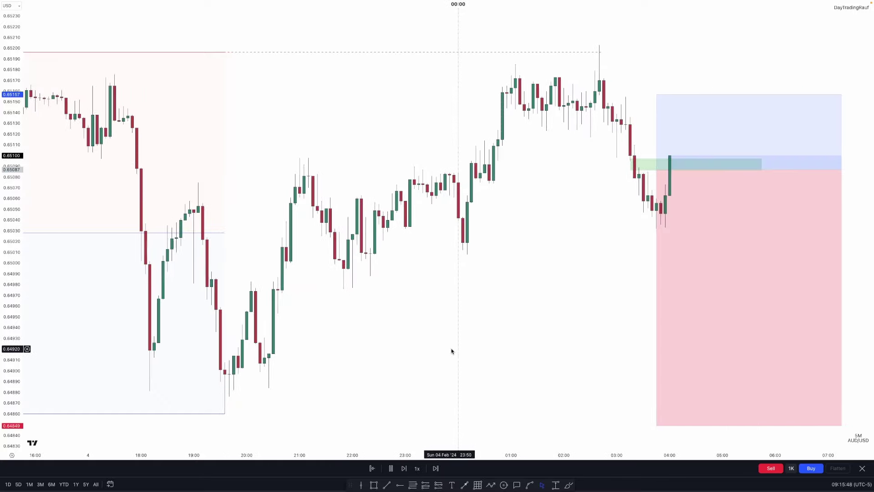
{"action": "mouse_move", "coordinate": [642, 177]}
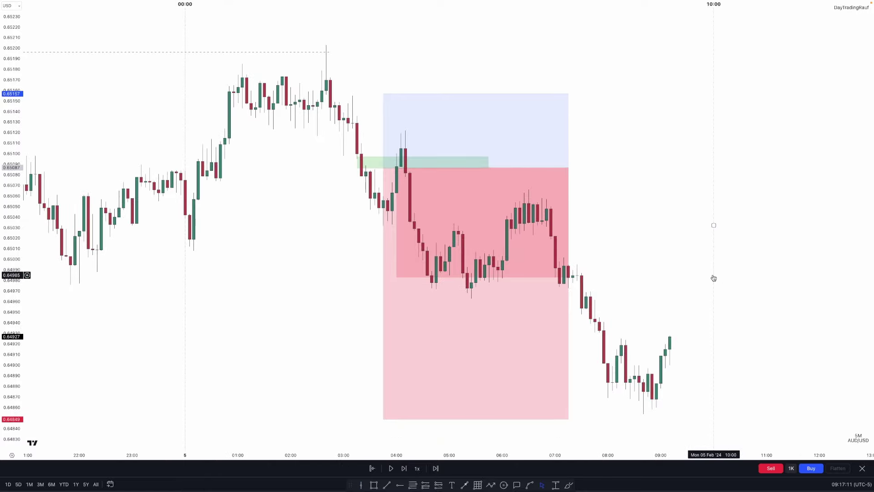
{"action": "left_click", "coordinate": [391, 468]}
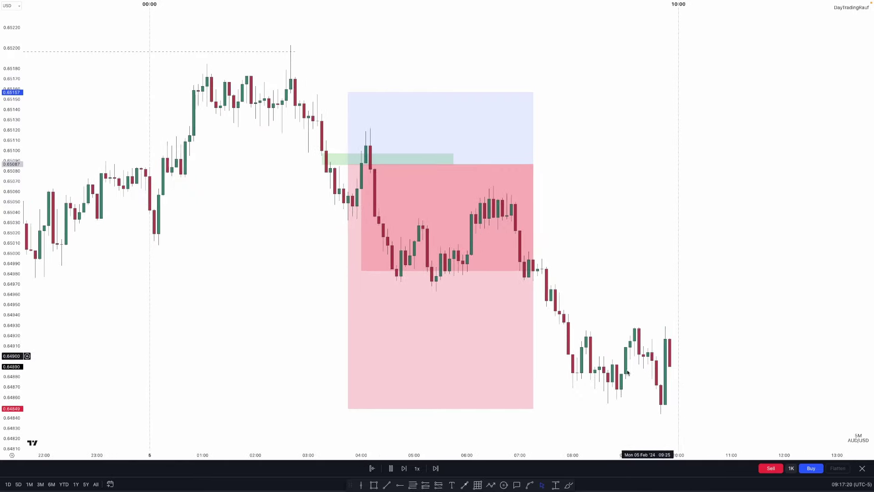
{"action": "key", "text": "shift+Down"}
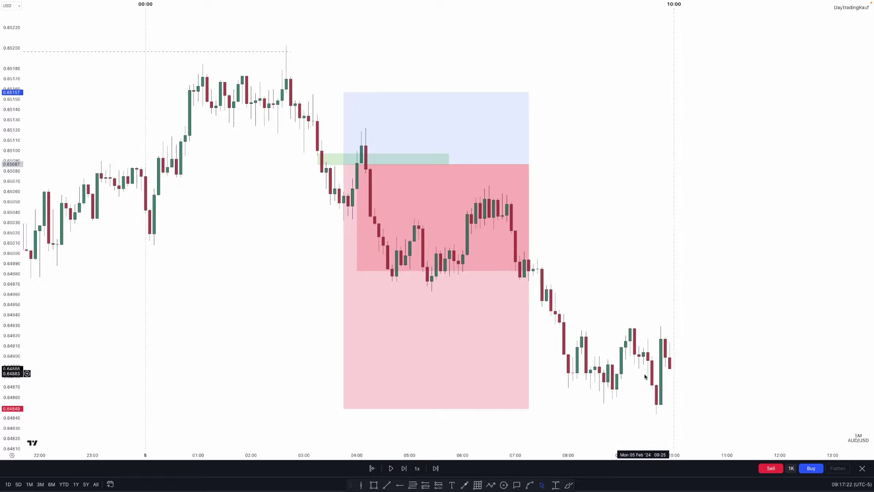